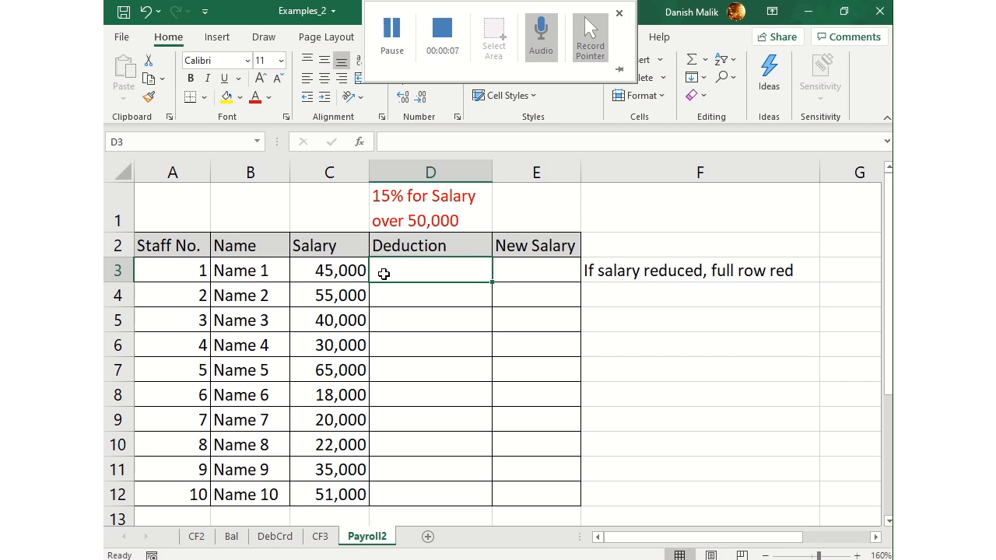
{"action": "left_click", "coordinate": [547, 77]}
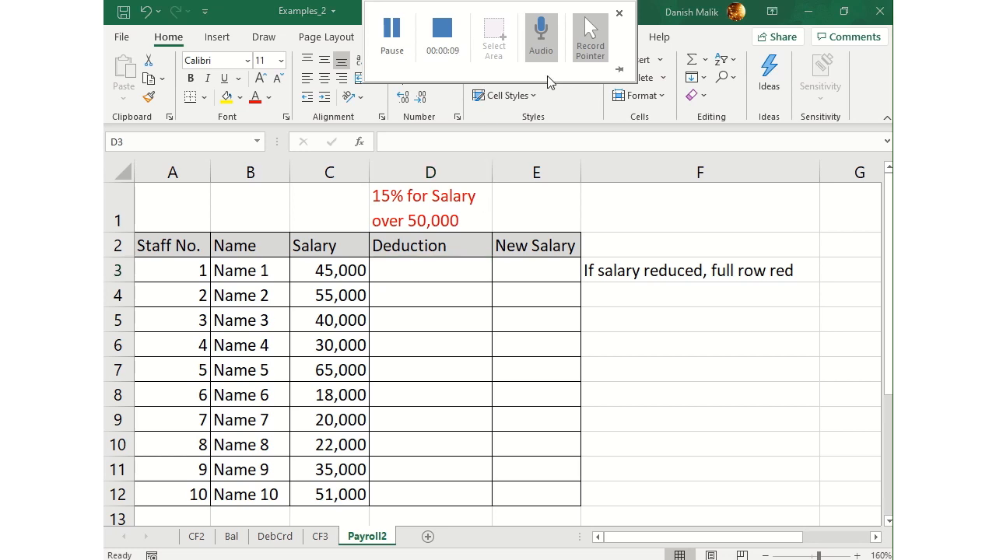
{"action": "left_click", "coordinate": [449, 215]}
{"action": "left_click_drag", "start_coordinate": [345, 270], "coordinate": [340, 496]}
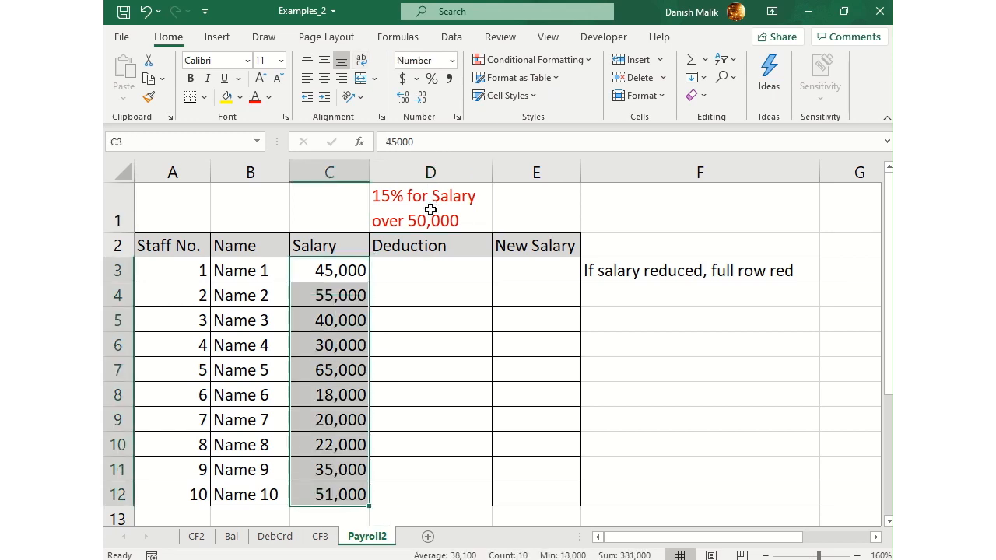
- Enter the formula =IF(C3>50000,15%*C3,0) in D3 to calculate the first employee's deduction
{"action": "left_click", "coordinate": [435, 271]}
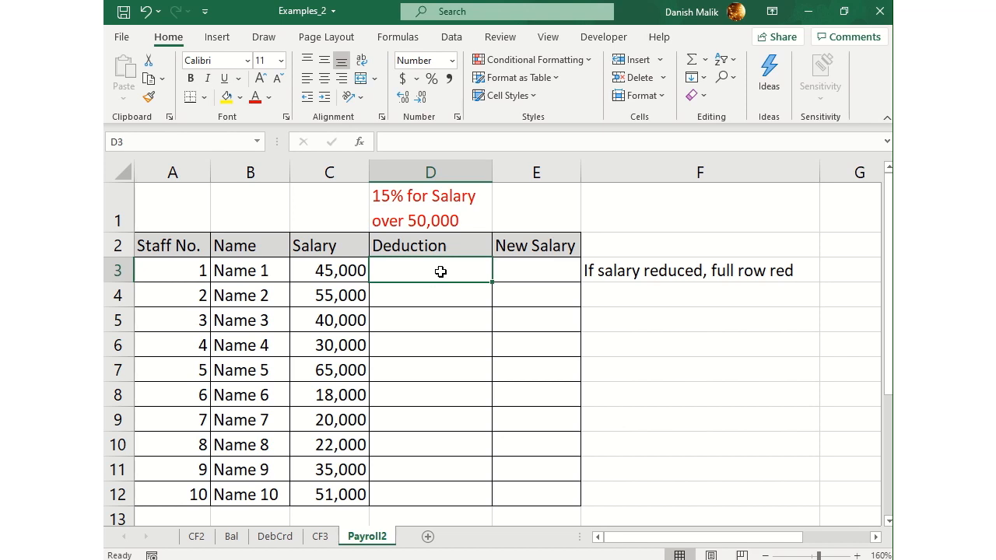
{"action": "double_click", "coordinate": [440, 271]}
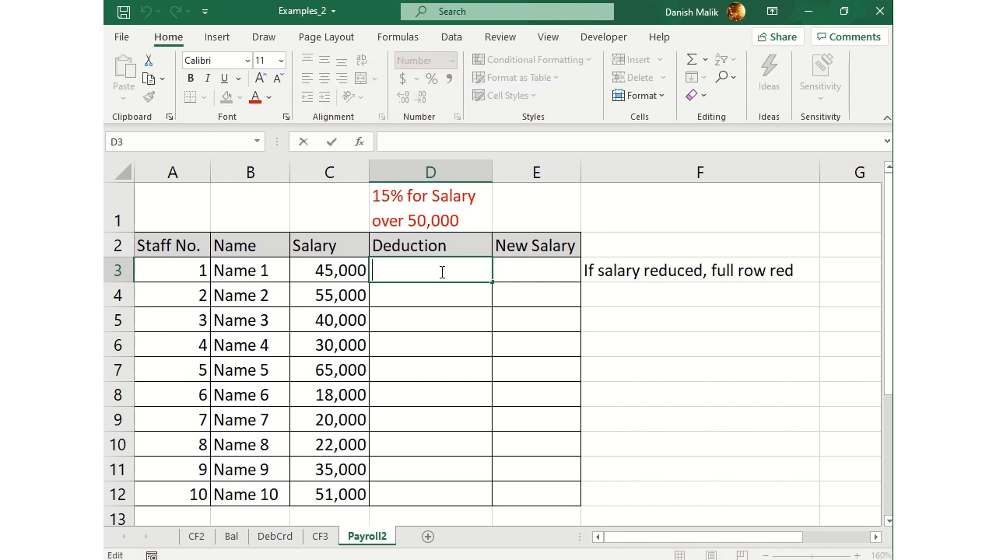
{"action": "type", "text": "=if"}
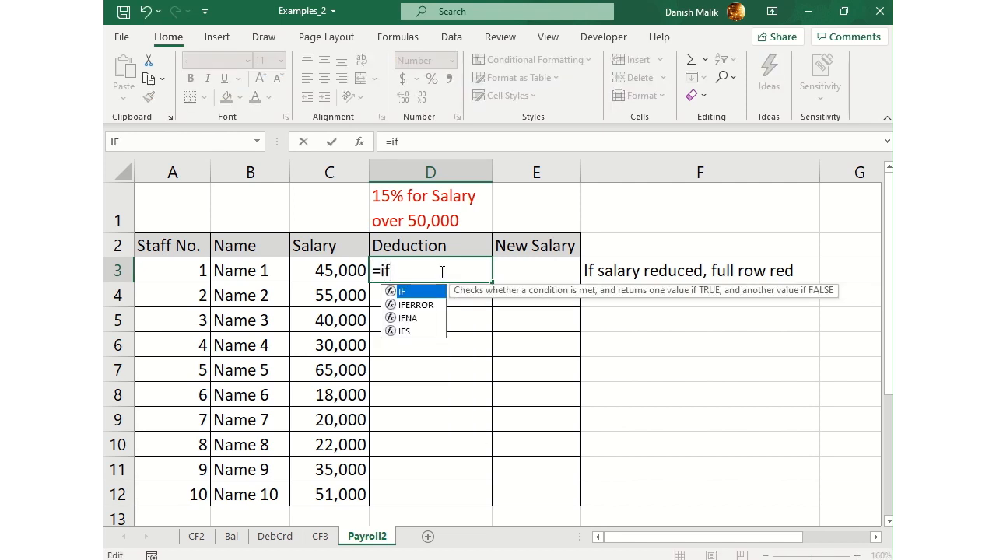
{"action": "type", "text": "("}
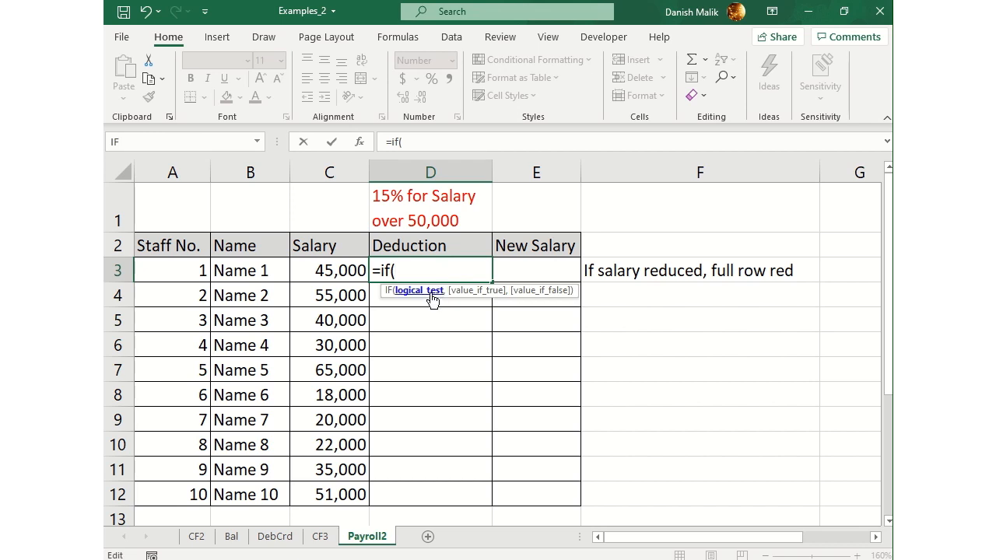
{"action": "left_click", "coordinate": [346, 270]}
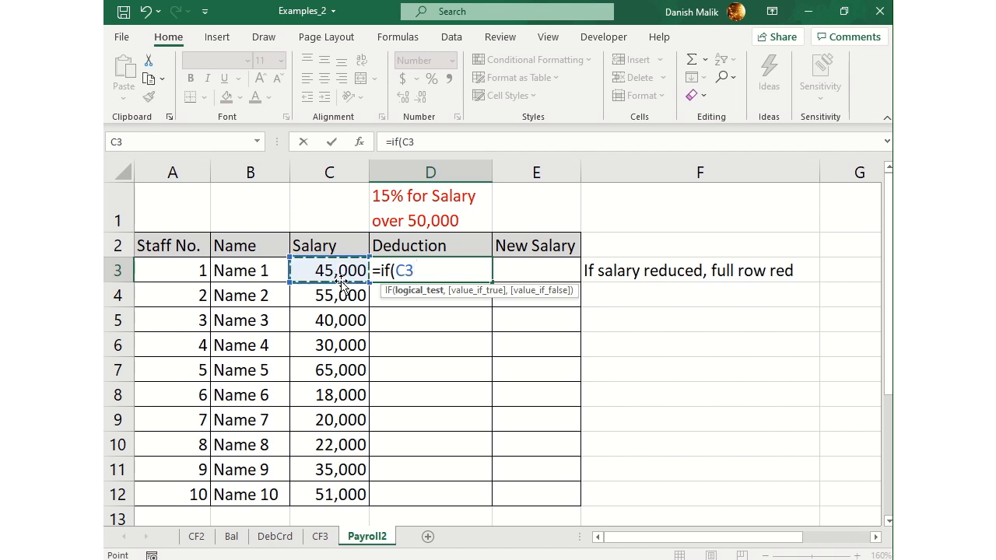
{"action": "type", "text": ">"}
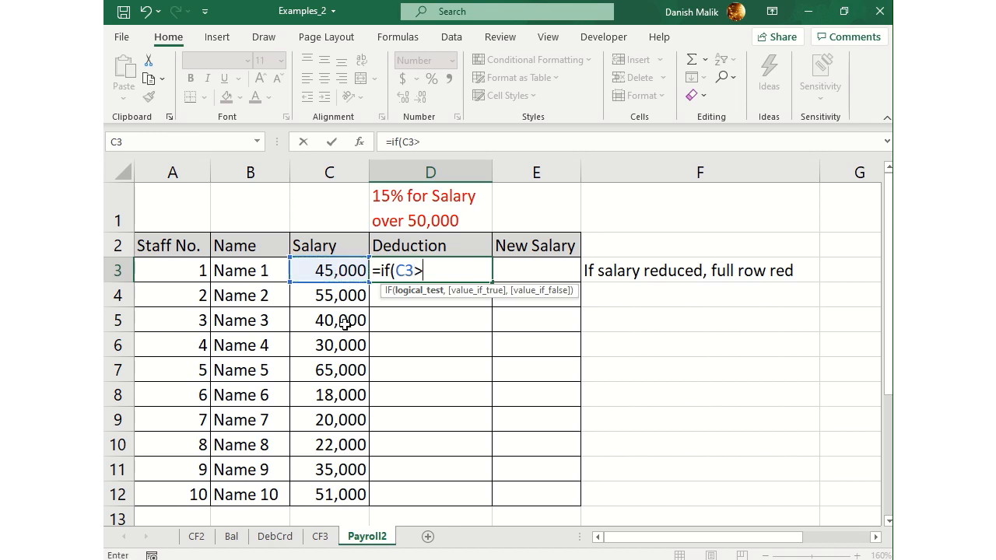
{"action": "type", "text": "50000,"}
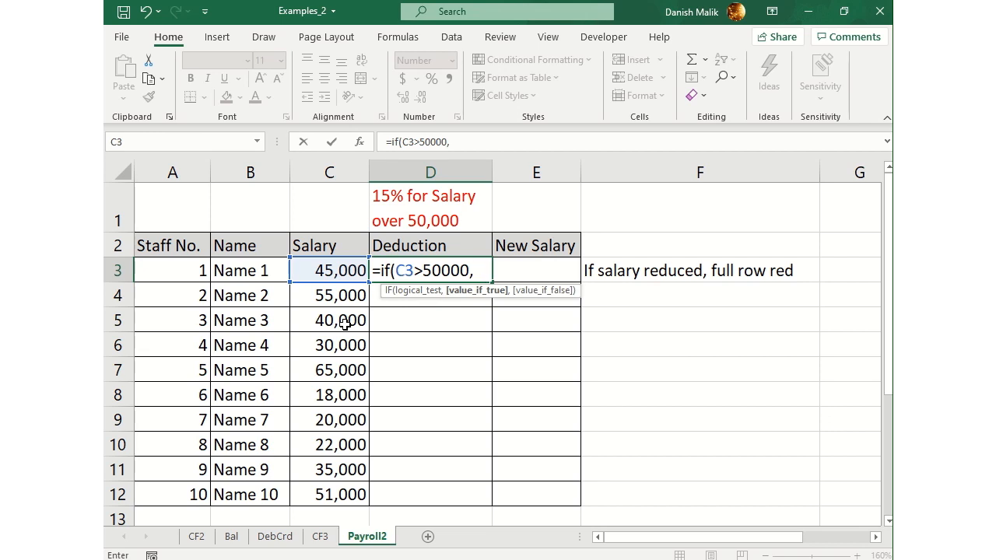
{"action": "type", "text": "15%*"}
{"action": "left_click", "coordinate": [348, 272]}
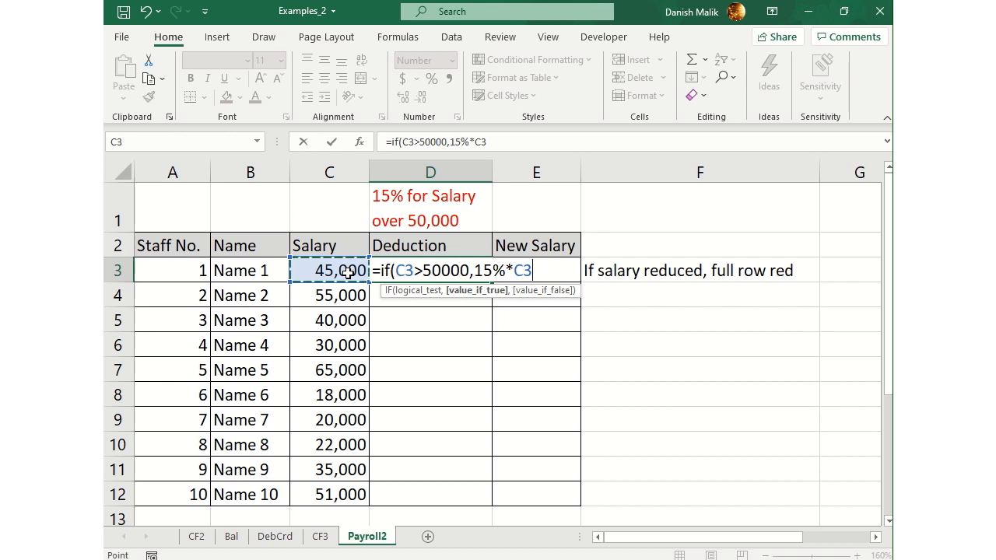
{"action": "type", "text": ","}
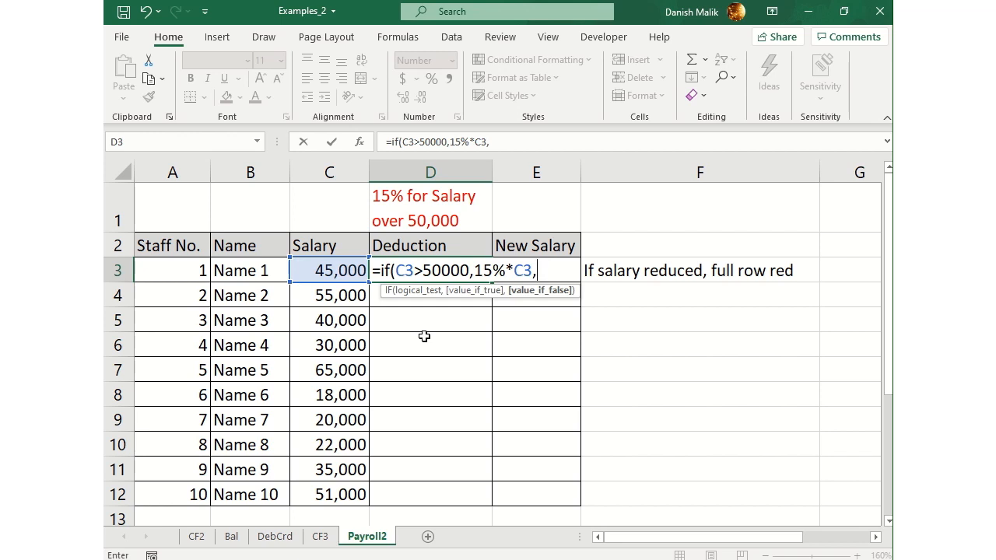
{"action": "type", "text": "0)"}
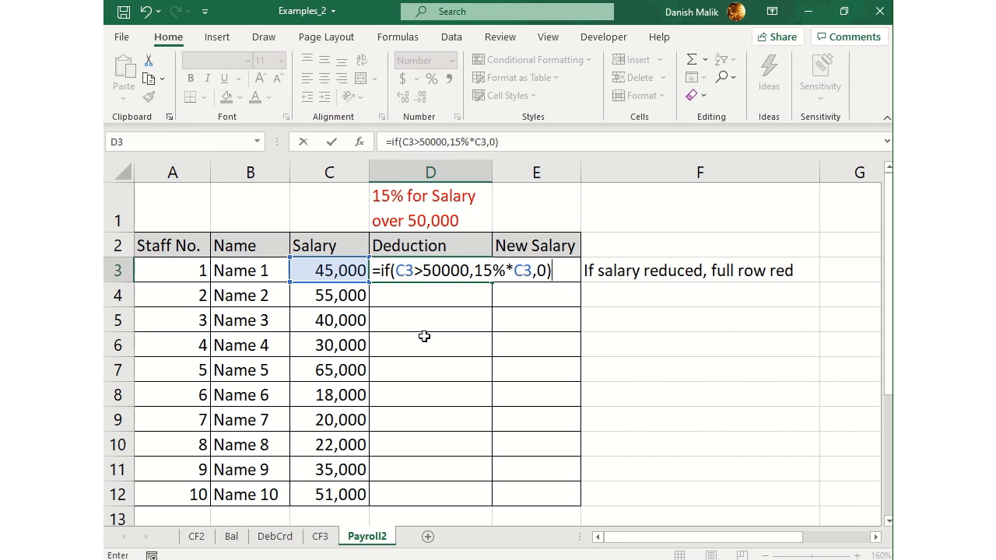
{"action": "key", "text": "Return"}
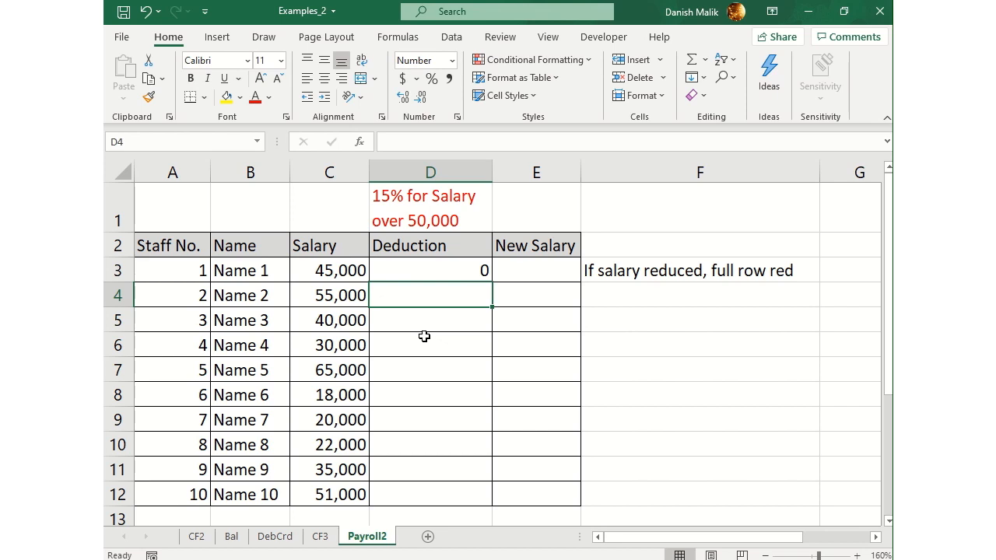
- Test the deduction formula by setting the salary in C3 to 60000, and select D3
{"action": "key", "text": "Up"}
{"action": "key", "text": "Left"}
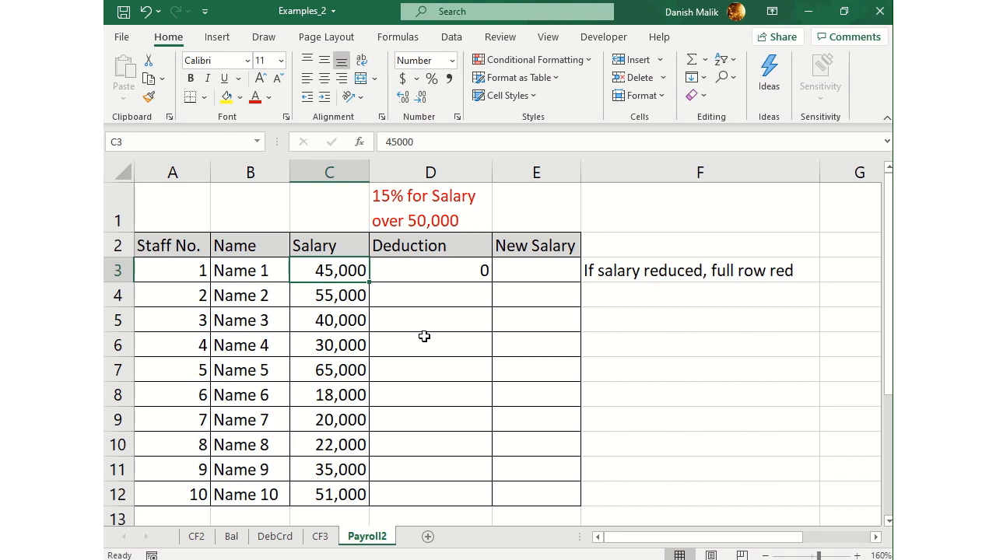
{"action": "type", "text": "60000"}
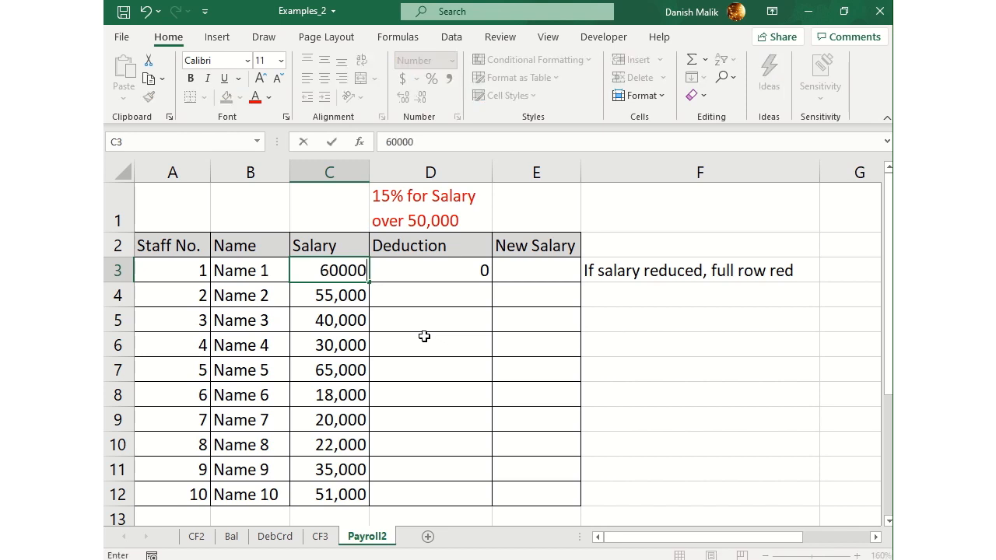
{"action": "key", "text": "Return"}
{"action": "key", "text": "Up"}
{"action": "key", "text": "Right"}
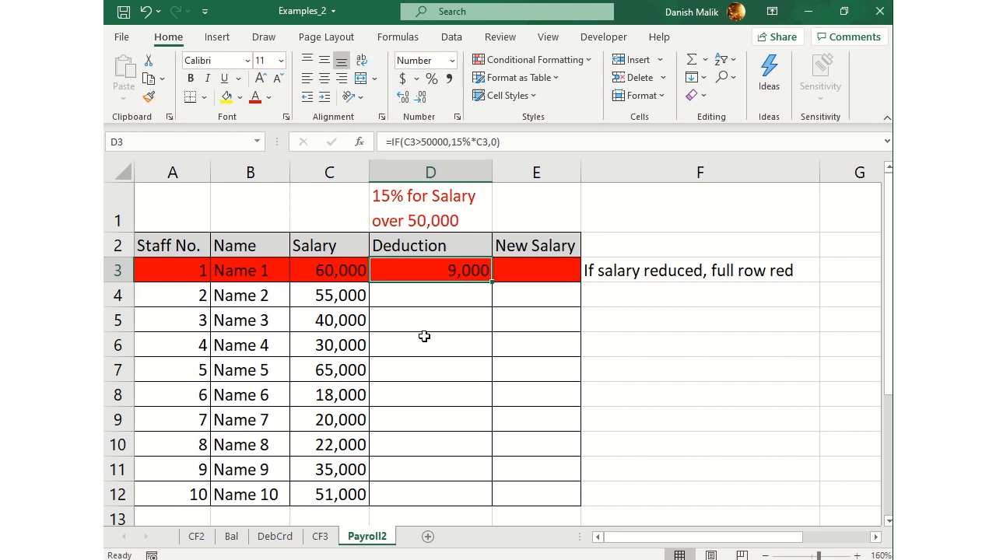
- Restore the first employee's salary in C3 to 45000
{"action": "key", "text": "Left"}
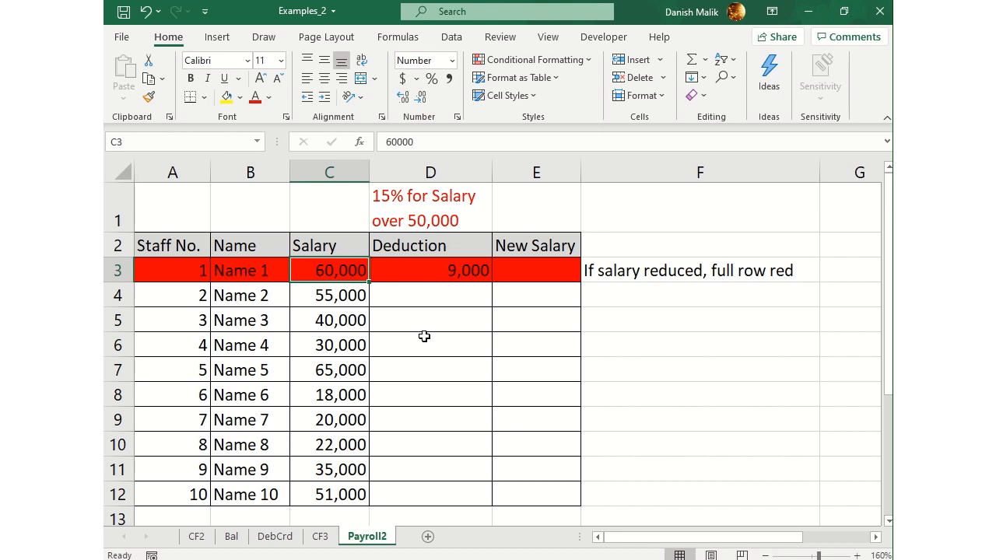
{"action": "type", "text": "45000"}
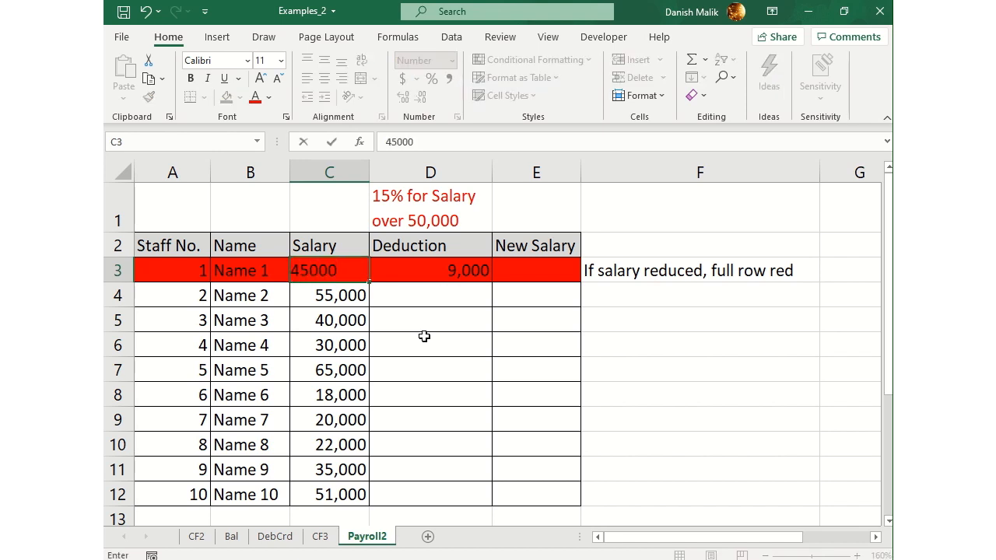
{"action": "key", "text": "Return"}
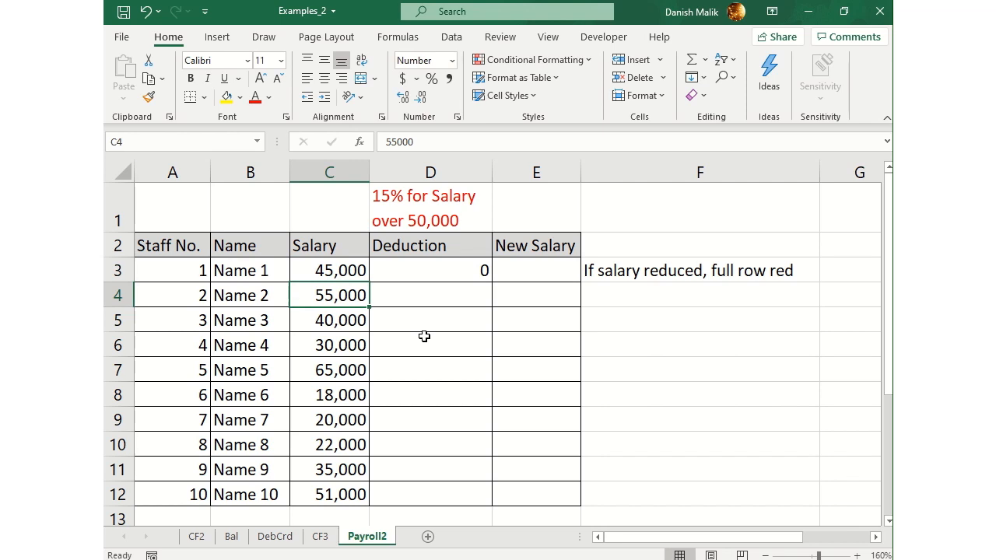
- Review the arguments of the IF formula in D3, and fill it down the Deduction column through D12
{"action": "left_click", "coordinate": [473, 270]}
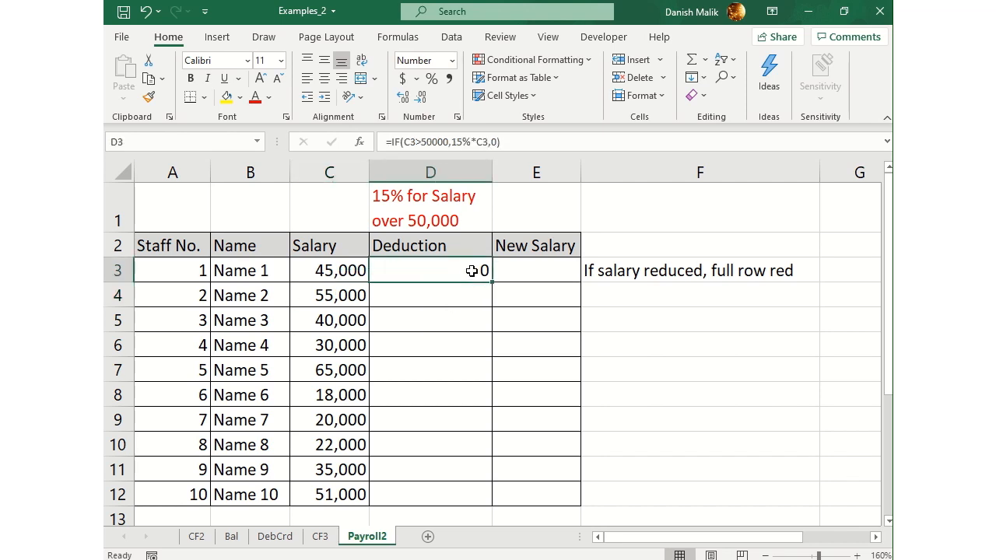
{"action": "key", "text": "F2"}
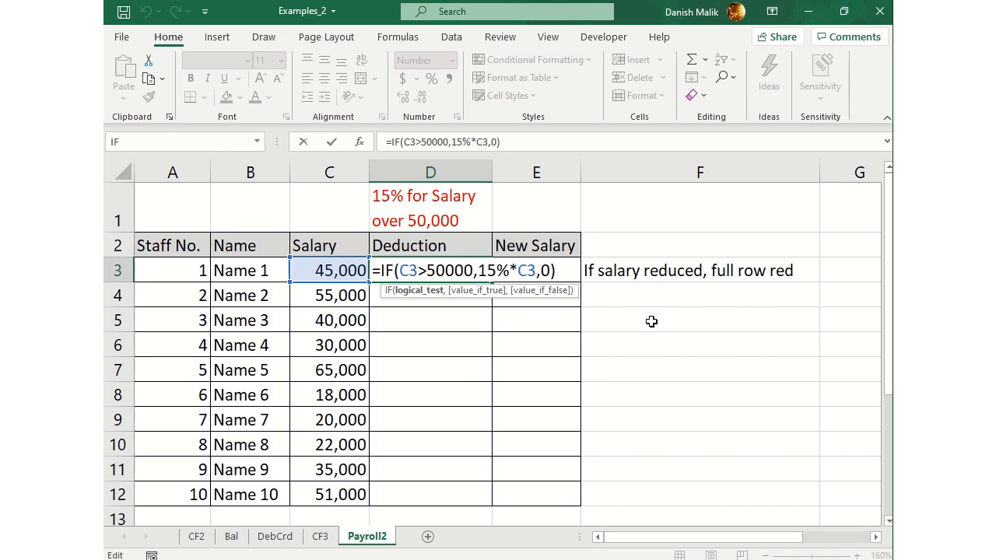
{"action": "left_click", "coordinate": [513, 272]}
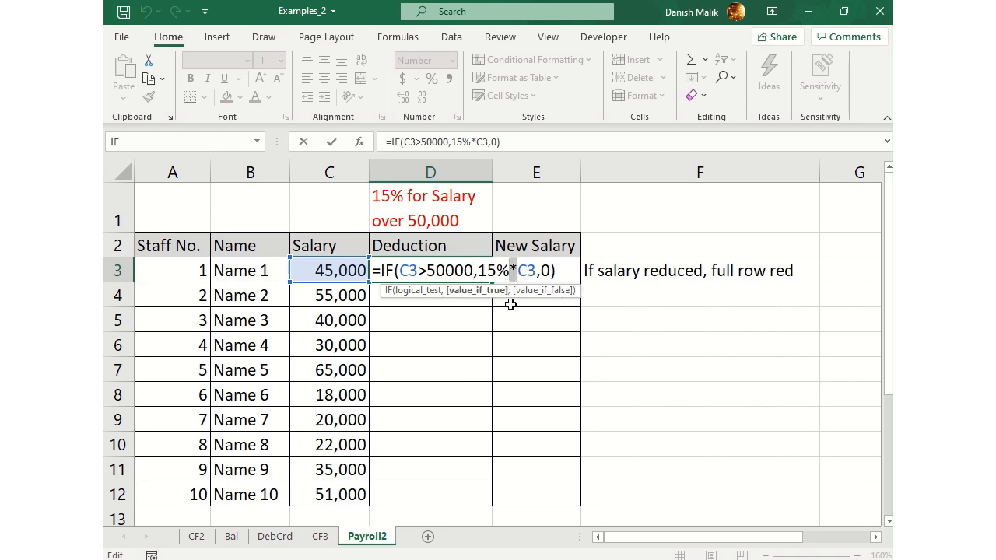
{"action": "left_click", "coordinate": [541, 272]}
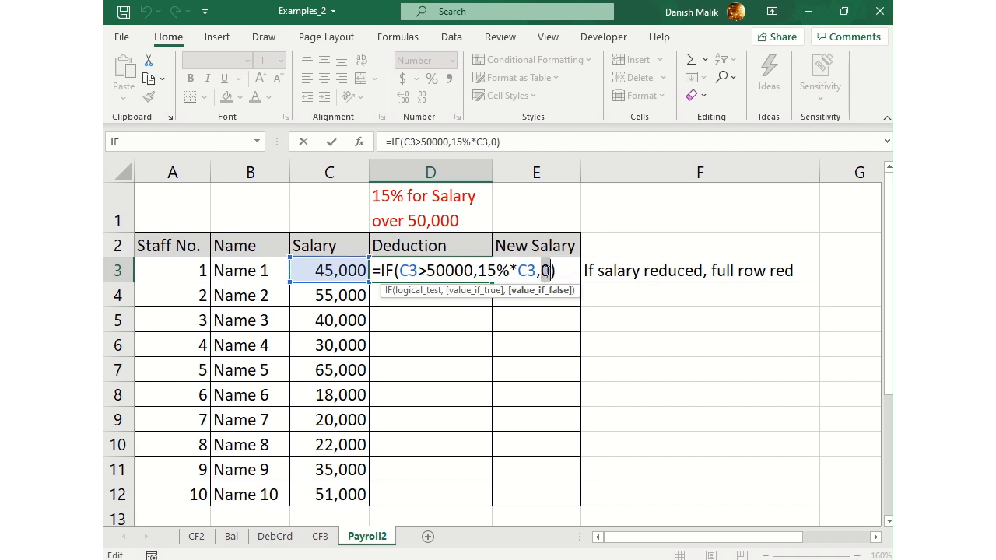
{"action": "key", "text": "Return"}
{"action": "left_click", "coordinate": [422, 265]}
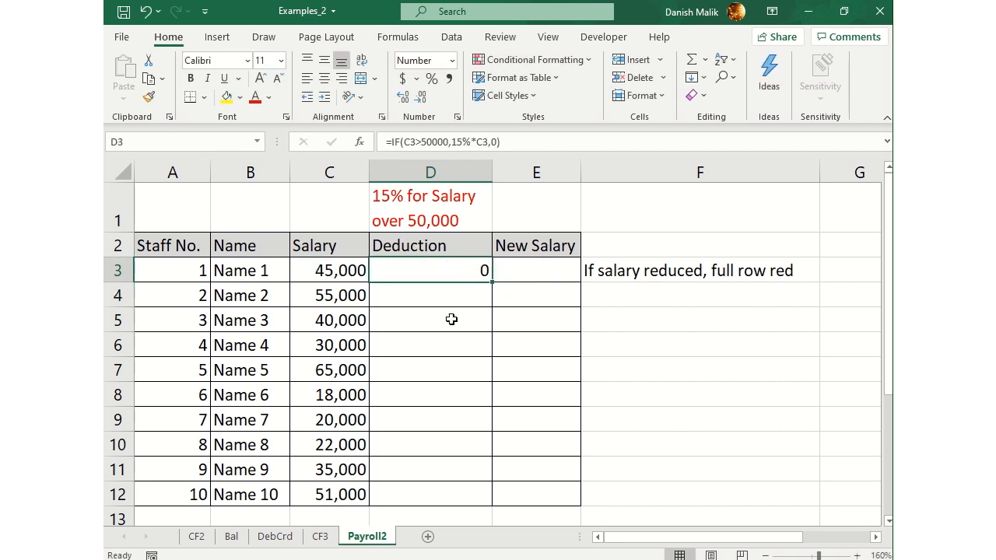
{"action": "double_click", "coordinate": [492, 283]}
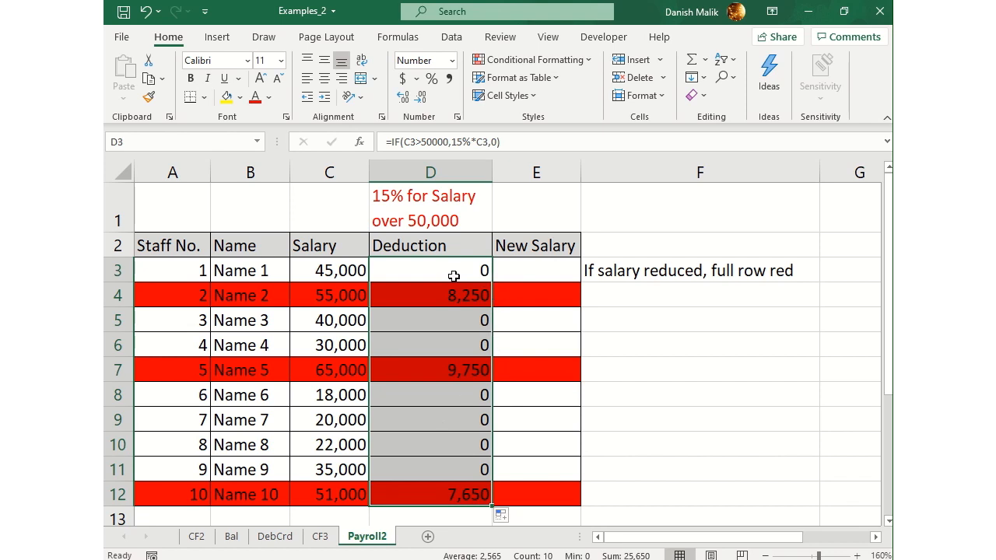
- Enter the formula =C3-D3 in E3 to calculate the first employee's new salary
{"action": "left_click", "coordinate": [528, 269]}
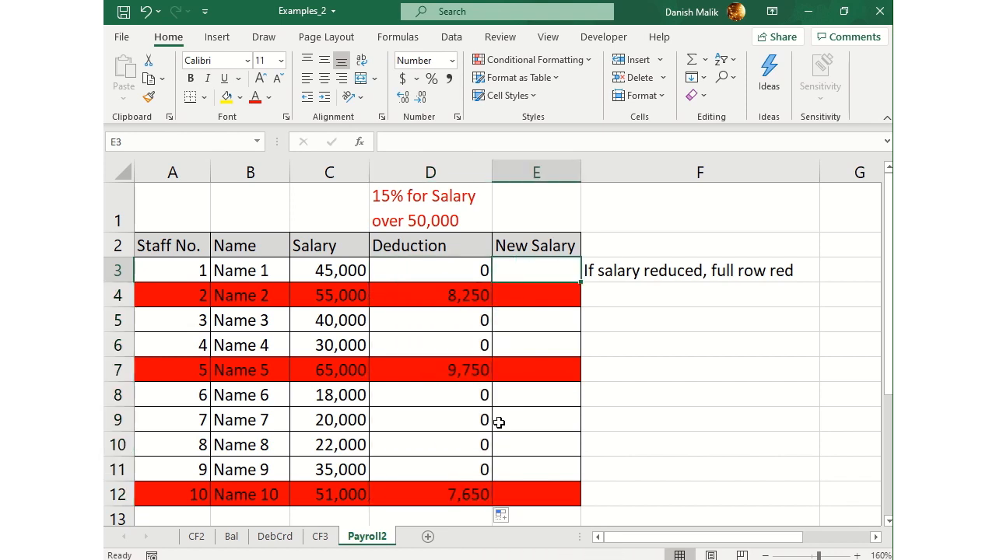
{"action": "type", "text": "="}
{"action": "key", "text": "Left"}
{"action": "key", "text": "Left"}
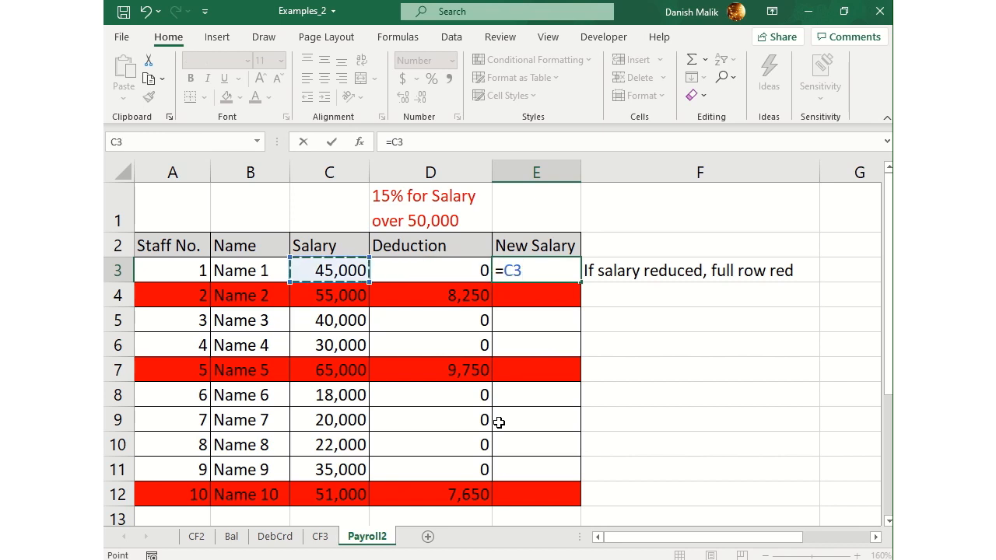
{"action": "type", "text": "-"}
{"action": "key", "text": "Left"}
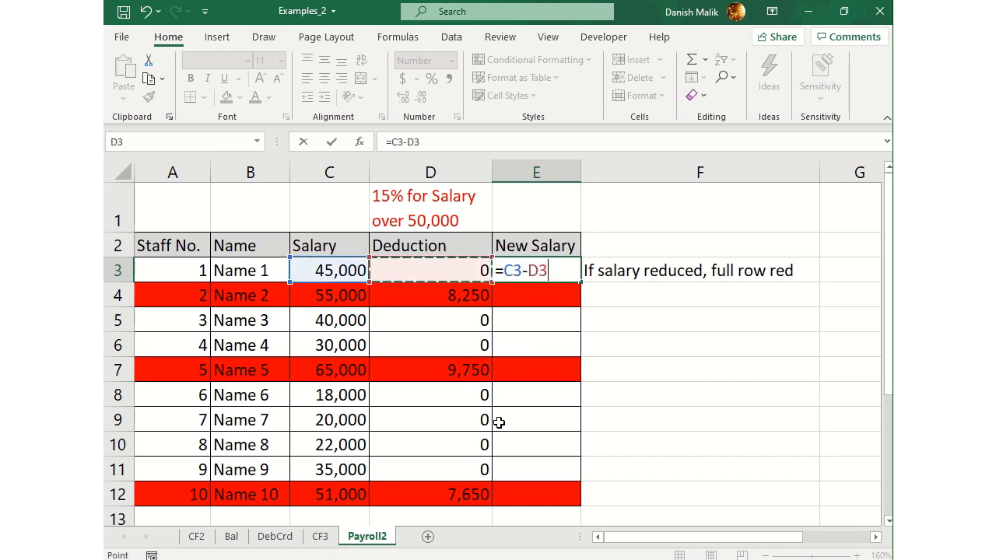
{"action": "key", "text": "Return"}
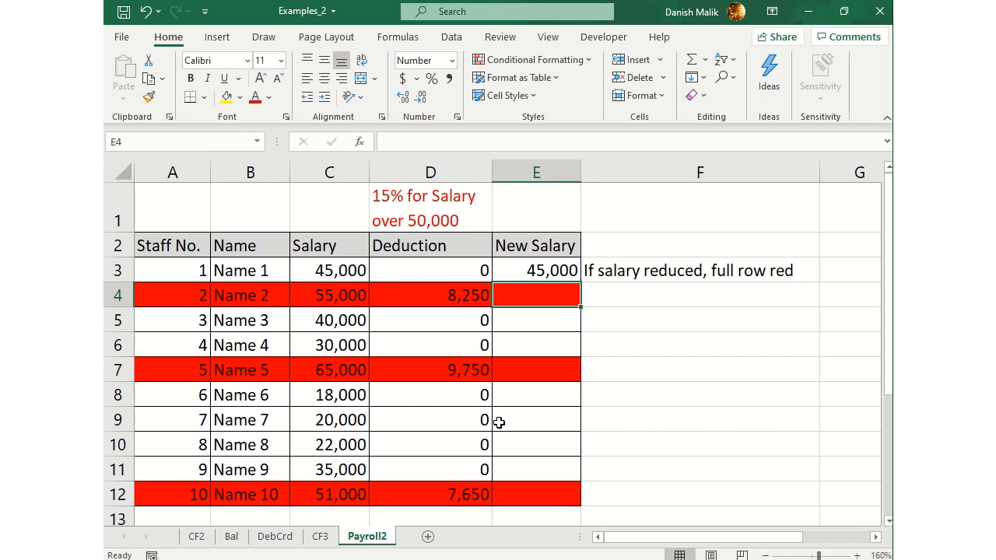
- Copy the New Salary formula from E3 into E4:E12, check row 4, and clear the copy selection
{"action": "left_click", "coordinate": [572, 272]}
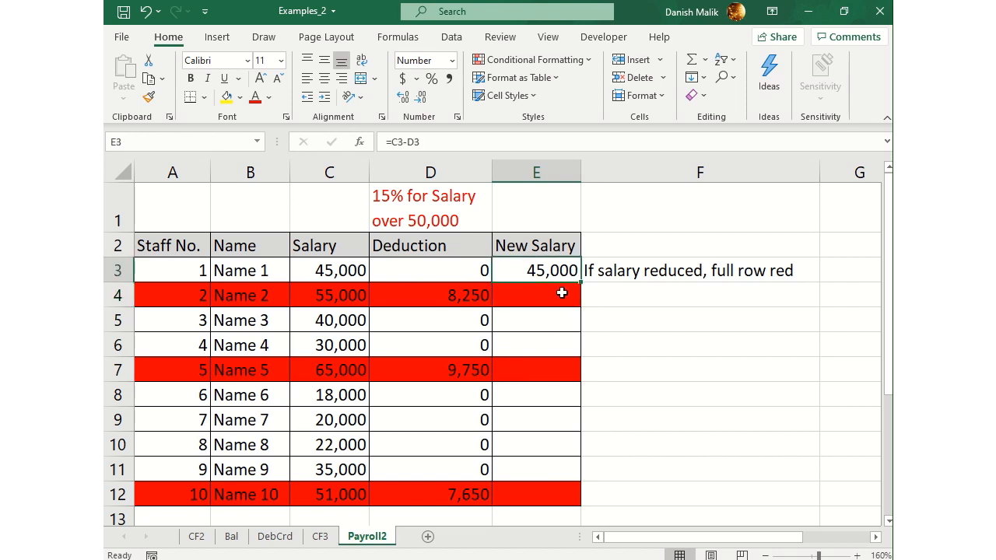
{"action": "key", "text": "ctrl+c"}
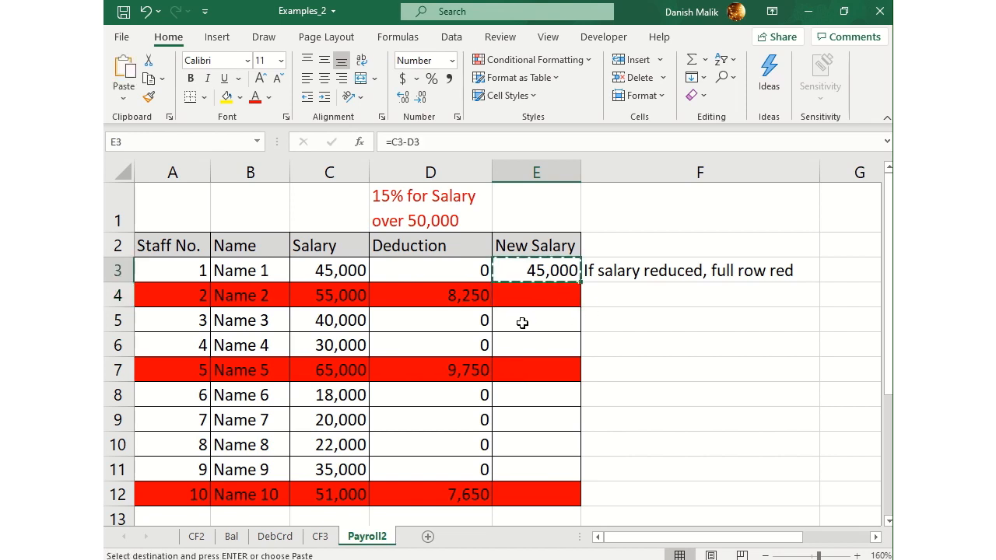
{"action": "key", "text": "Down"}
{"action": "key", "text": "shift+Down"}
{"action": "key", "text": "shift+Down"}
{"action": "key", "text": "shift+Down"}
{"action": "key", "text": "shift+Down"}
{"action": "key", "text": "shift+Down"}
{"action": "key", "text": "shift+Down"}
{"action": "key", "text": "shift+Down"}
{"action": "key", "text": "shift+Down"}
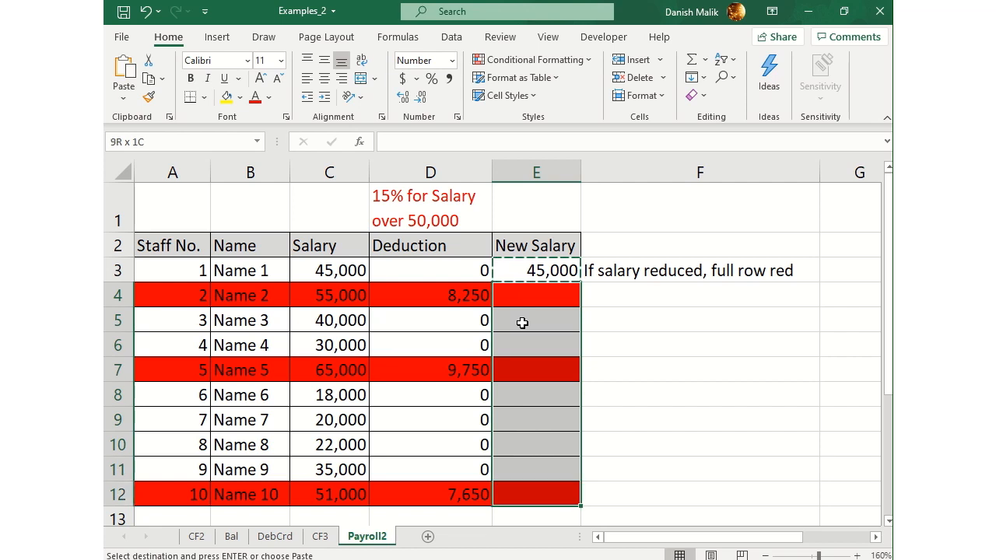
{"action": "left_click", "coordinate": [127, 99]}
{"action": "left_click", "coordinate": [145, 142]}
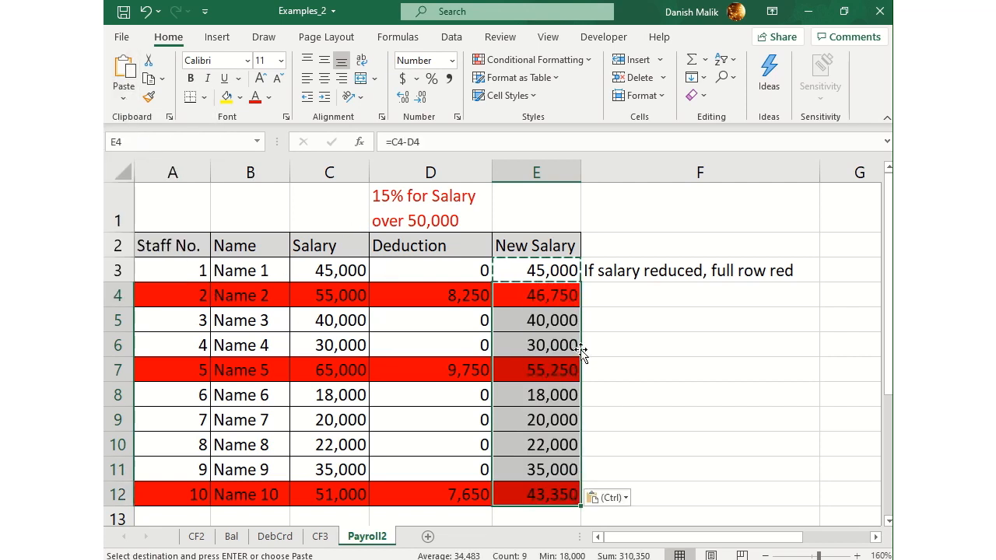
{"action": "left_click_drag", "start_coordinate": [549, 294], "coordinate": [550, 298]}
{"action": "left_click", "coordinate": [551, 298]}
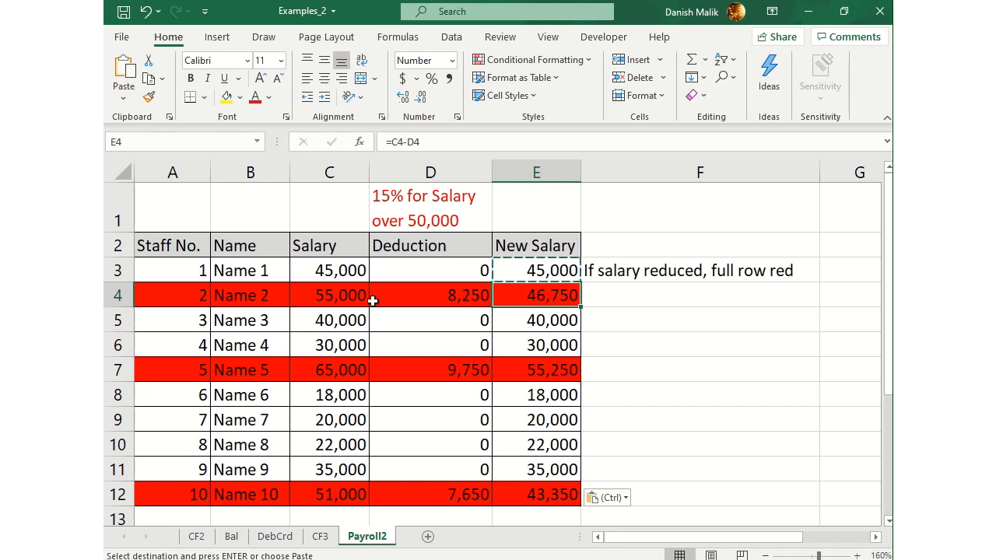
{"action": "left_click", "coordinate": [324, 298]}
{"action": "left_click", "coordinate": [507, 300]}
{"action": "key", "text": "Escape"}
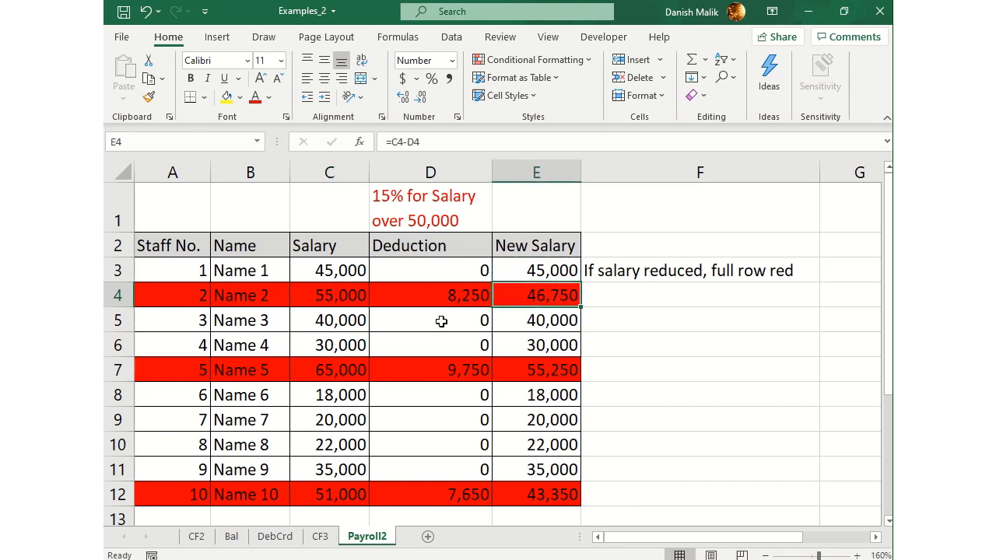
- Compare the salary, deduction and new salary of the employees in rows 5 to 7
{"action": "left_click", "coordinate": [316, 318]}
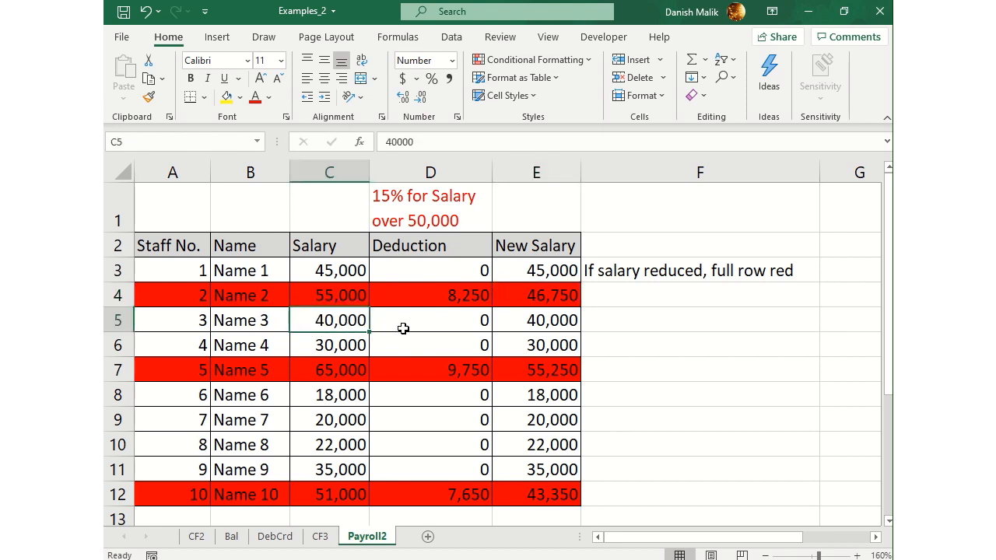
{"action": "left_click", "coordinate": [420, 320]}
{"action": "left_click", "coordinate": [522, 321]}
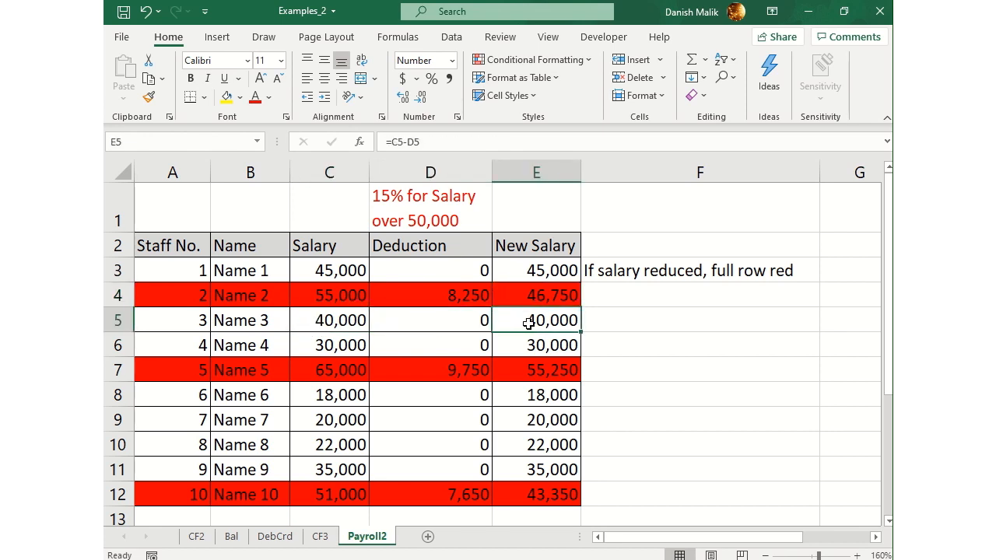
{"action": "left_click", "coordinate": [364, 347]}
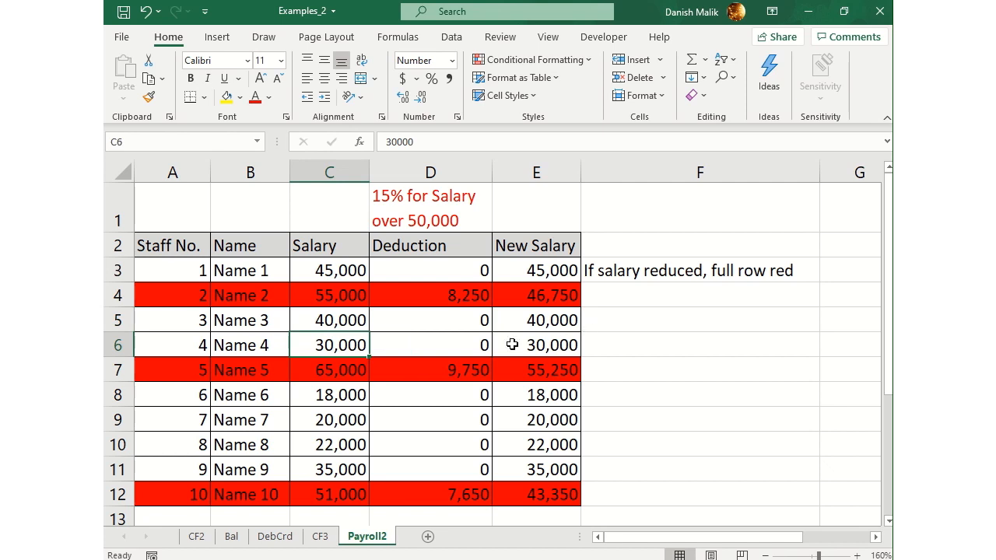
{"action": "left_click", "coordinate": [320, 374]}
{"action": "left_click", "coordinate": [459, 370]}
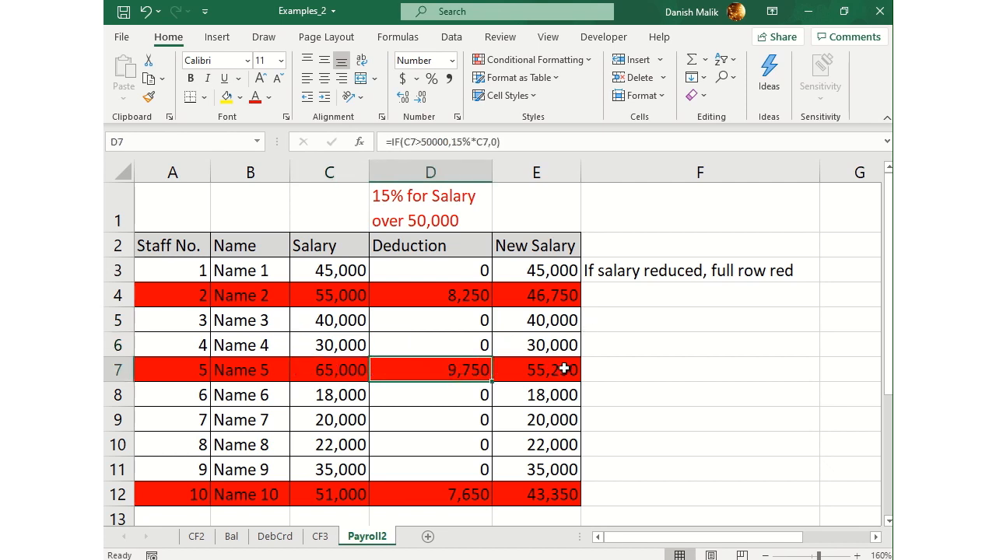
{"action": "left_click", "coordinate": [564, 369]}
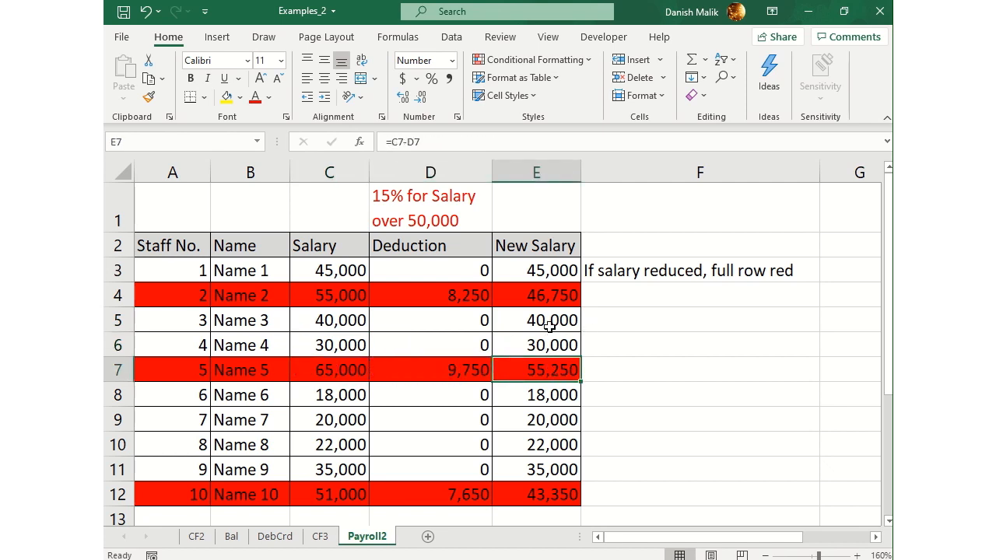
- Change the Deduction column header in D2 to Increment
{"action": "left_click", "coordinate": [456, 273]}
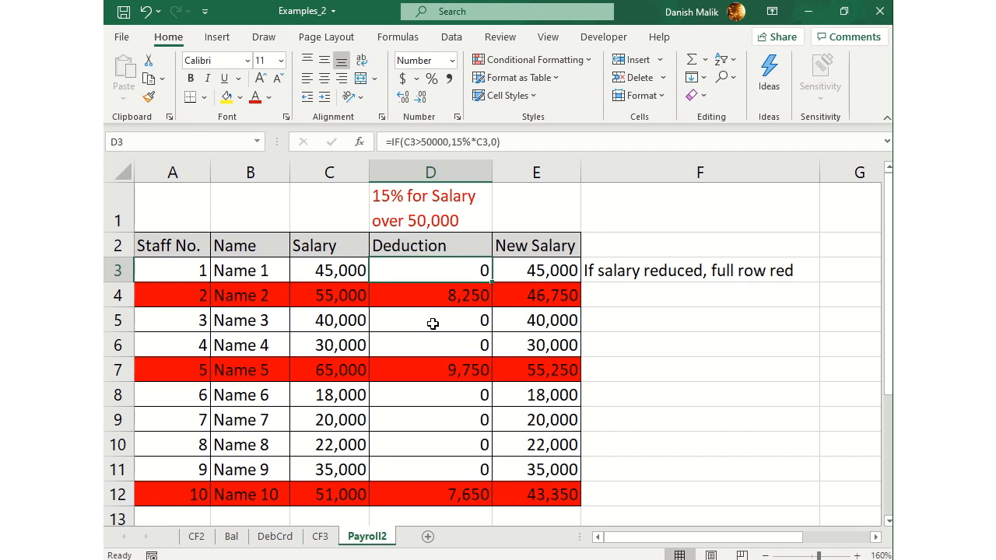
{"action": "double_click", "coordinate": [463, 242]}
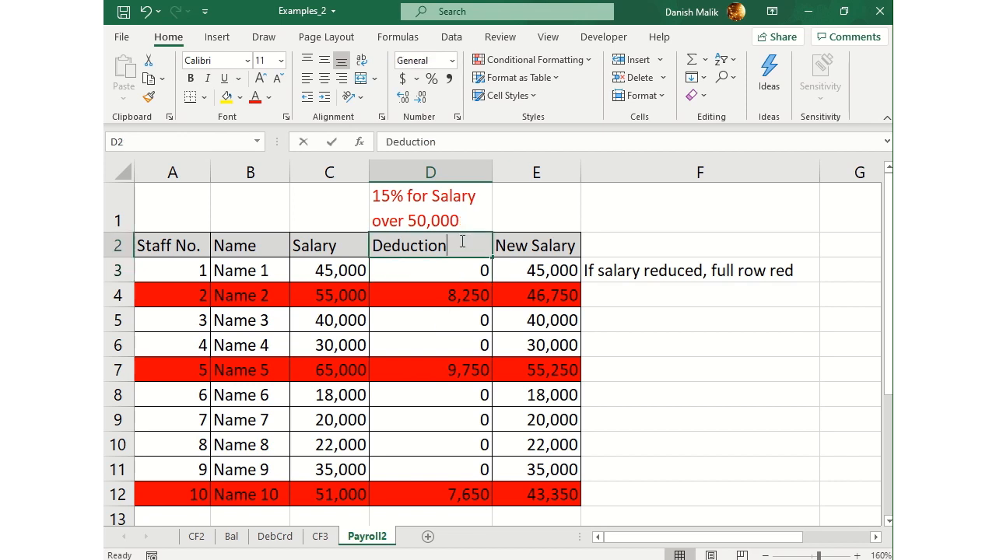
{"action": "left_click", "coordinate": [538, 250]}
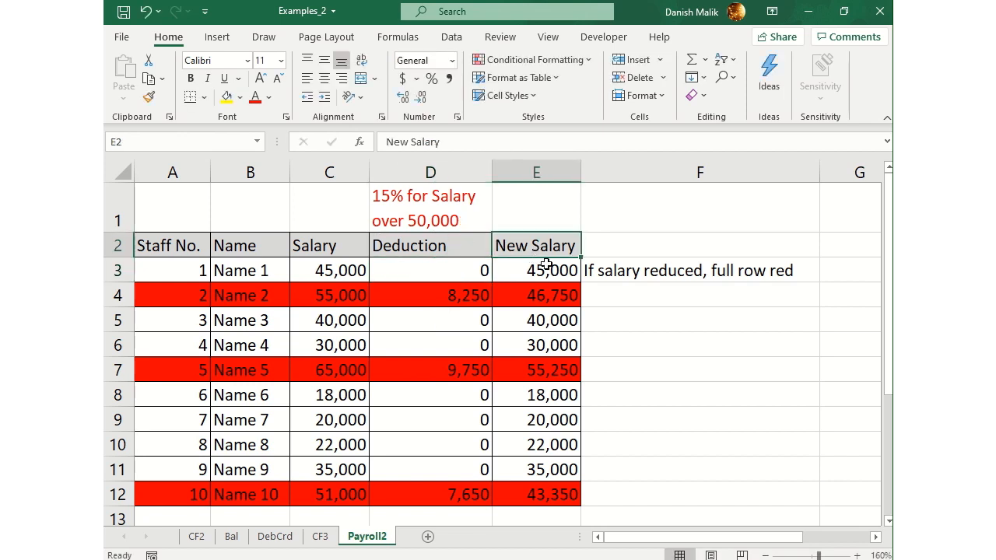
{"action": "left_click", "coordinate": [436, 246]}
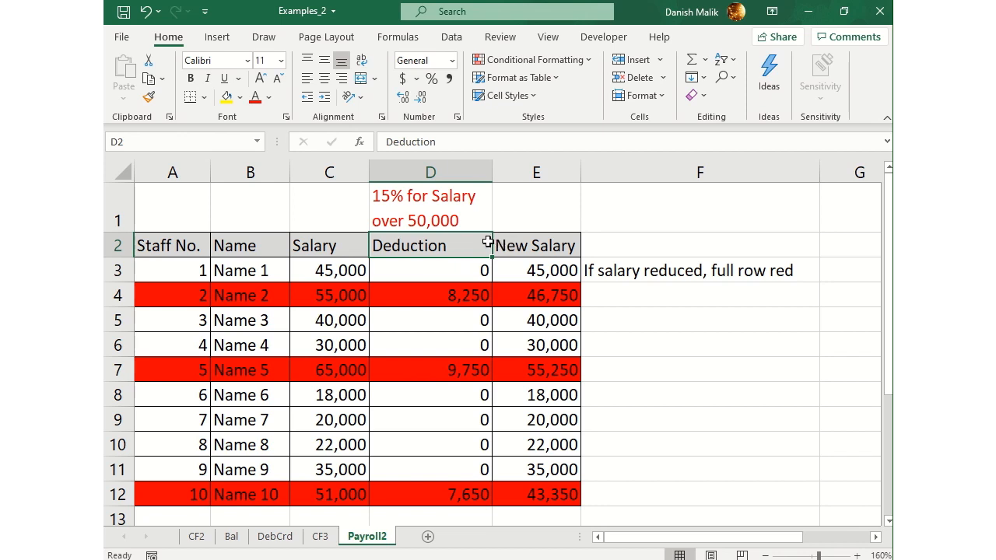
{"action": "type", "text": "Increment"}
{"action": "key", "text": "Return"}
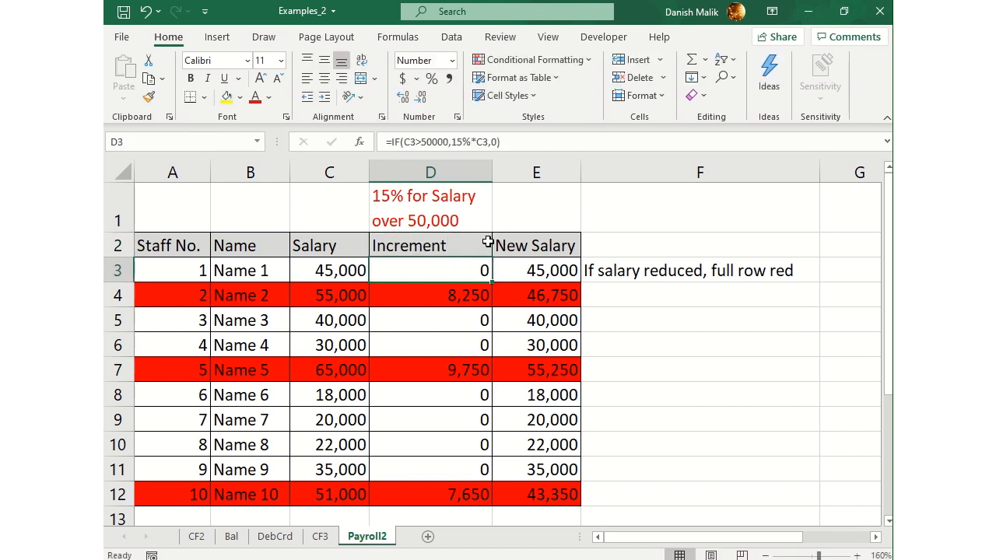
- Edit the New Salary formula in E3 to =C3+D3 so the increment is added to the salary
{"action": "left_click", "coordinate": [518, 242]}
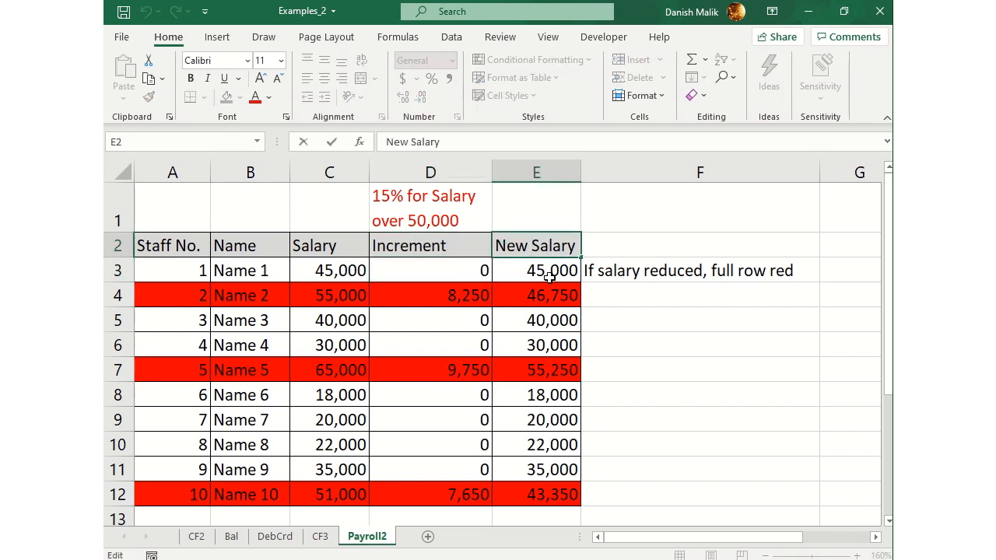
{"action": "left_click", "coordinate": [550, 278]}
{"action": "double_click", "coordinate": [550, 278]}
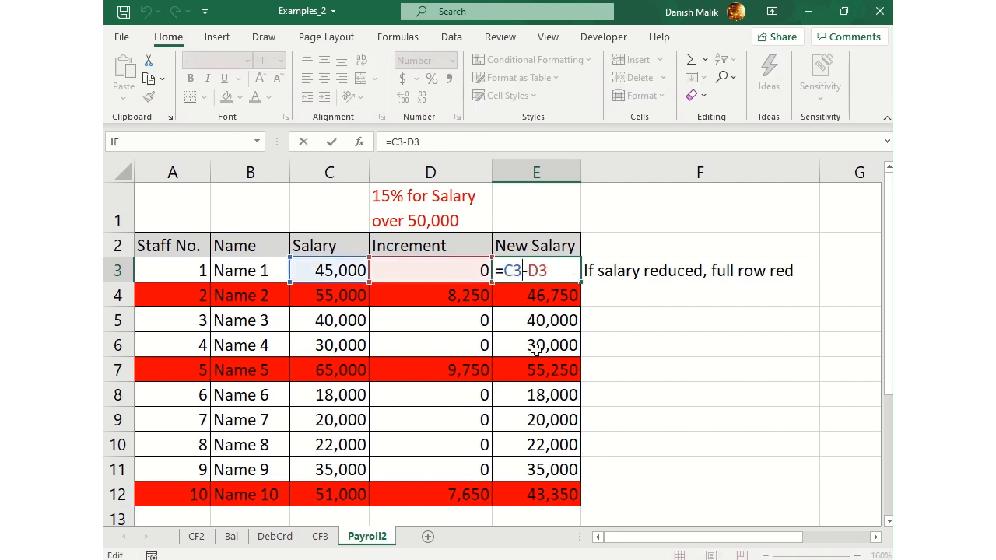
{"action": "key", "text": "Delete"}
{"action": "type", "text": "0"}
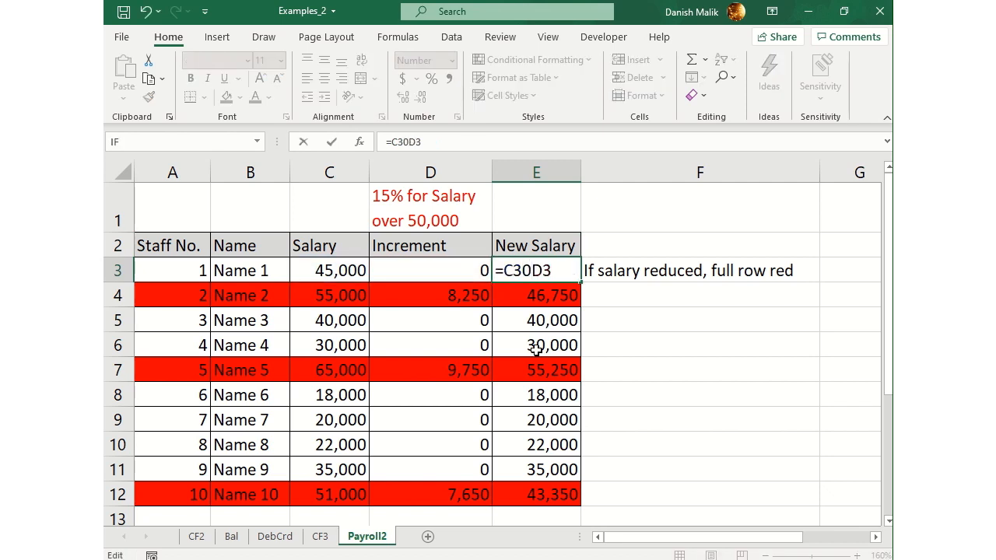
{"action": "key", "text": "BackSpace"}
{"action": "type", "text": "+"}
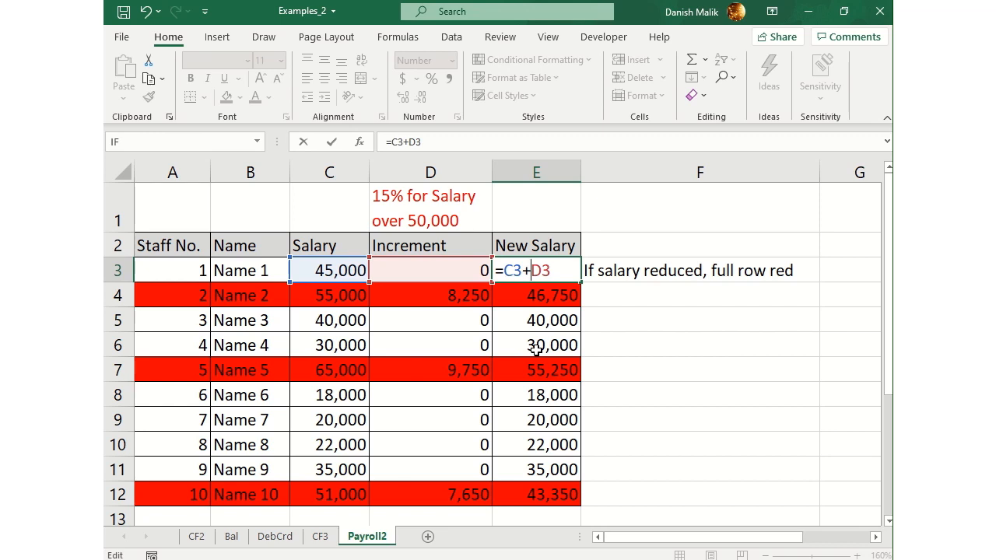
{"action": "key", "text": "Return"}
- Copy the addition formula from E3 into E4:E12, pasting formulas only
{"action": "key", "text": "Up"}
{"action": "key", "text": "ctrl+c"}
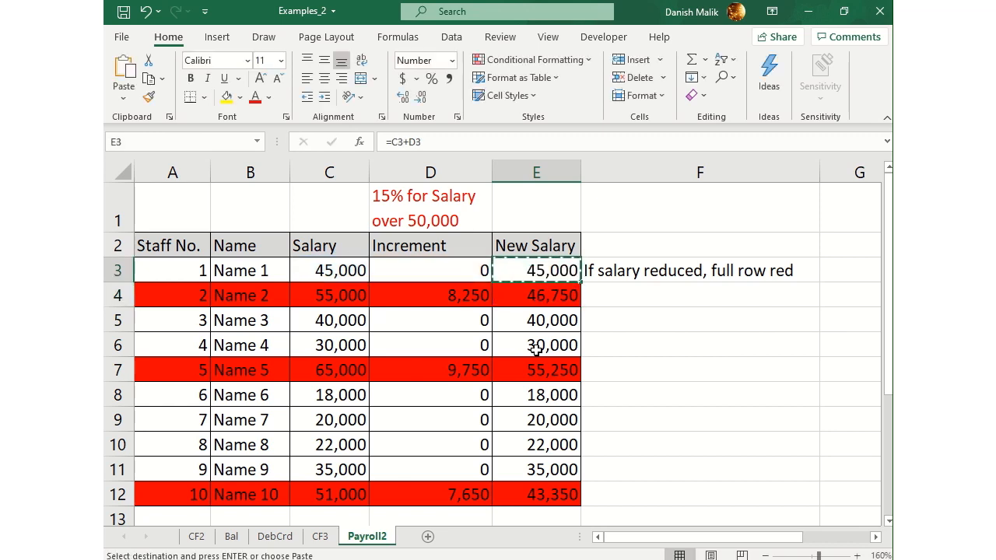
{"action": "key", "text": "Down"}
{"action": "key", "text": "shift+Down"}
{"action": "key", "text": "shift+Down"}
{"action": "key", "text": "shift+Down"}
{"action": "key", "text": "shift+Down"}
{"action": "key", "text": "shift+Down"}
{"action": "key", "text": "shift+Down"}
{"action": "key", "text": "shift+Down"}
{"action": "key", "text": "shift+Down"}
{"action": "key", "text": "ctrl+v"}
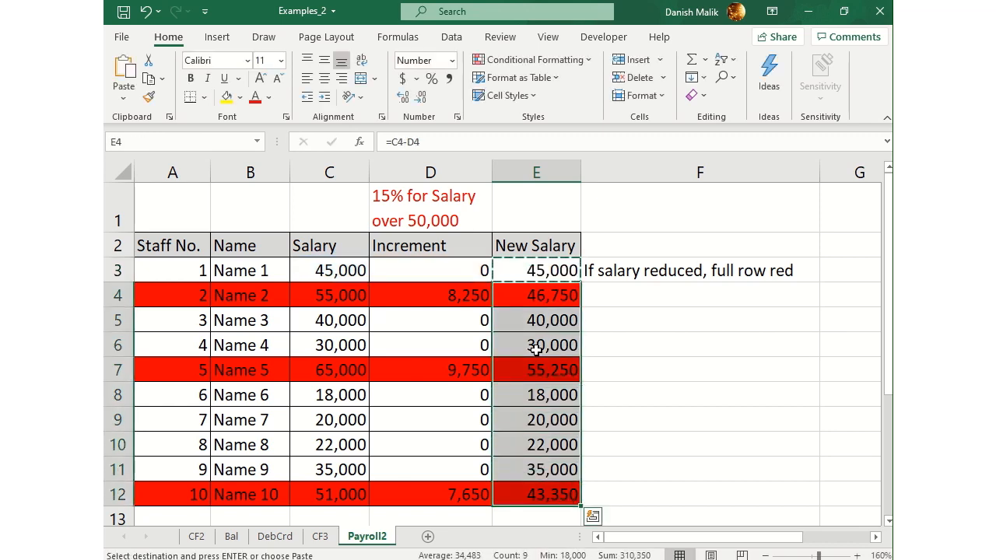
{"action": "left_click", "coordinate": [119, 105]}
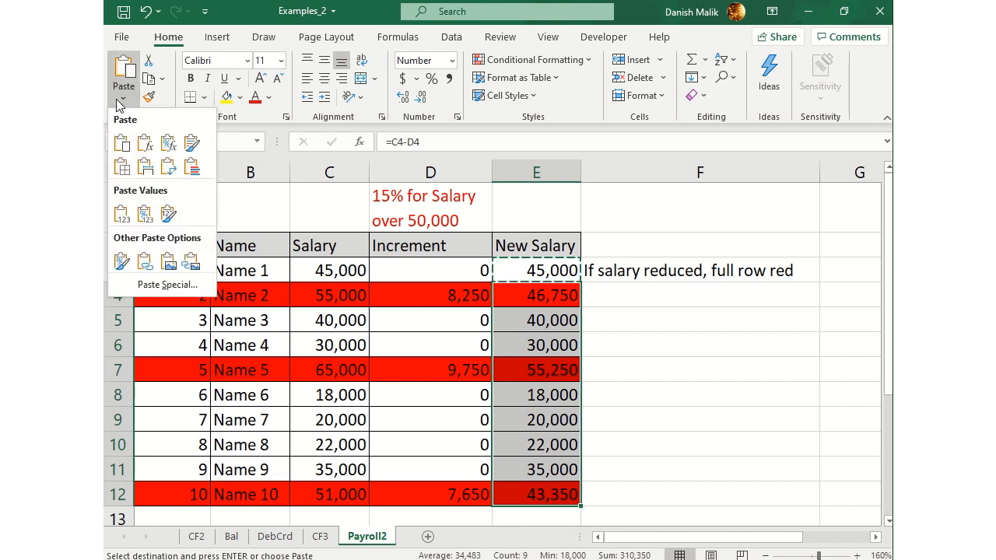
{"action": "left_click", "coordinate": [144, 141]}
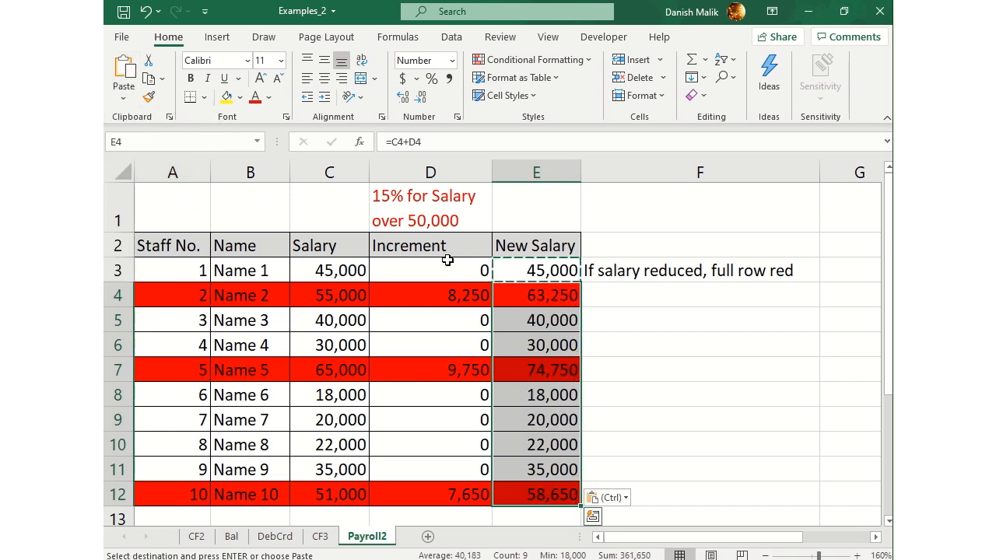
- Check the new salaries in rows 4 and 7 against their salaries and increments
{"action": "left_click", "coordinate": [528, 303]}
{"action": "left_click", "coordinate": [343, 301]}
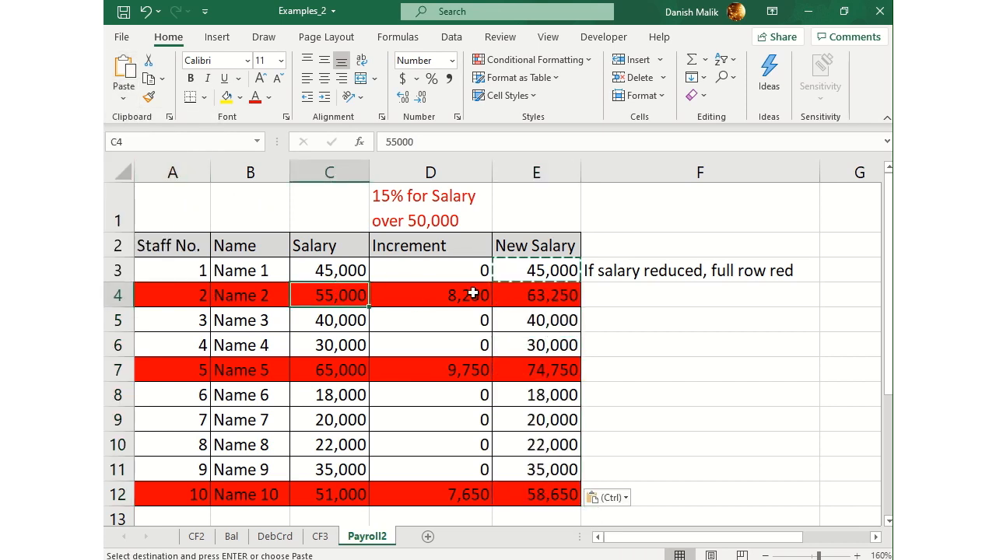
{"action": "left_click", "coordinate": [471, 295]}
{"action": "left_click", "coordinate": [335, 300]}
{"action": "left_click", "coordinate": [535, 301]}
{"action": "left_click", "coordinate": [344, 378]}
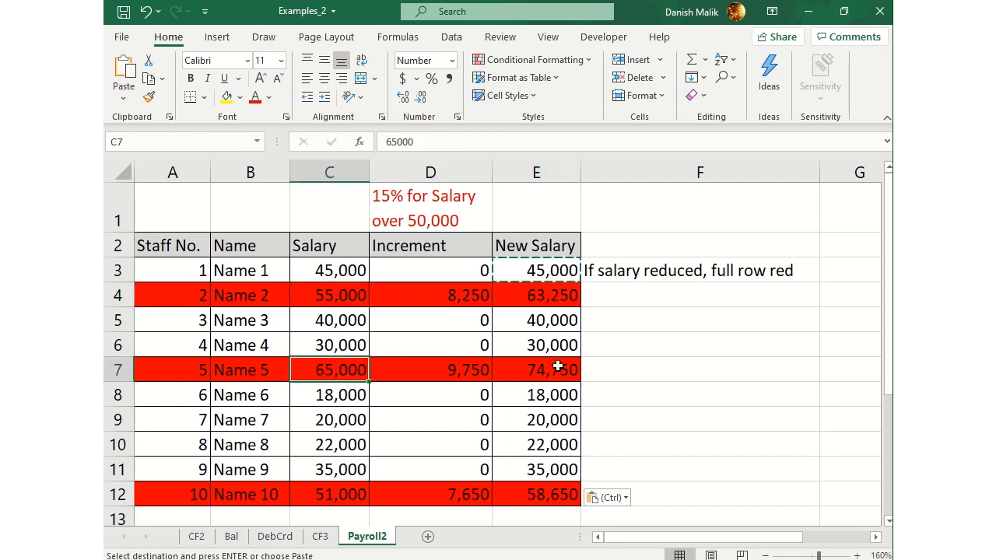
{"action": "left_click", "coordinate": [536, 372]}
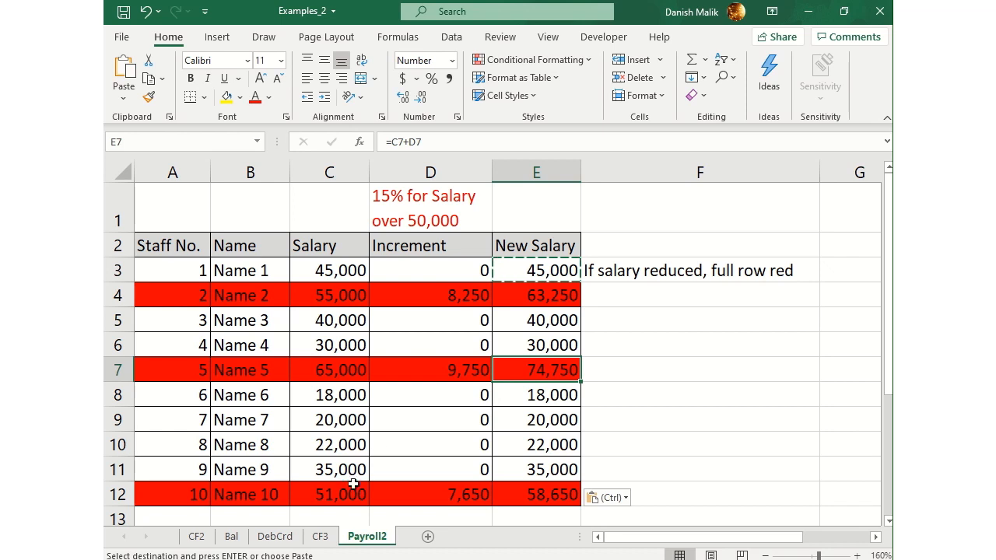
{"action": "left_click", "coordinate": [442, 361]}
- Undo the formula paste in E4:E12 and clear the copy selection
{"action": "key", "text": "ctrl+z"}
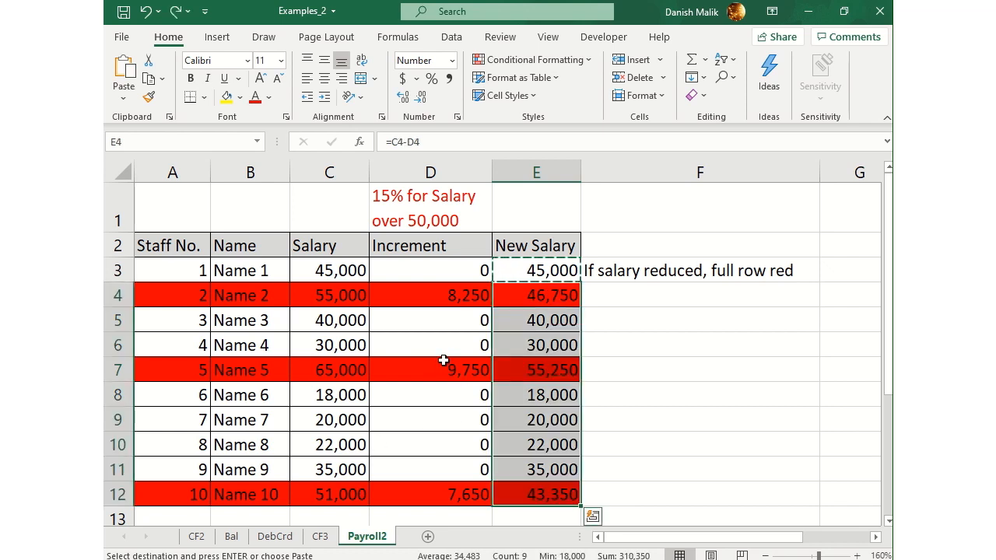
{"action": "key", "text": "Escape"}
{"action": "left_click", "coordinate": [445, 332]}
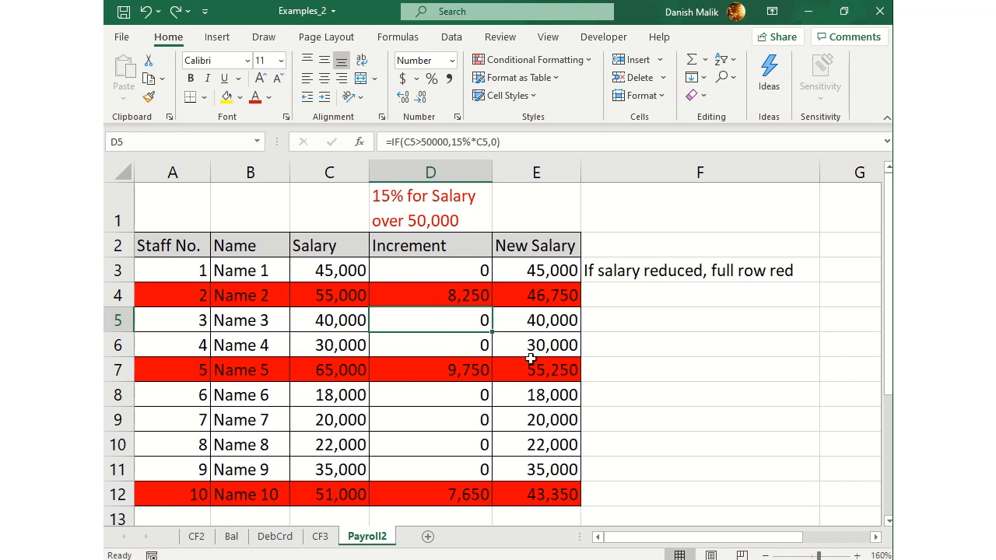
{"action": "mouse_move", "coordinate": [435, 12]}
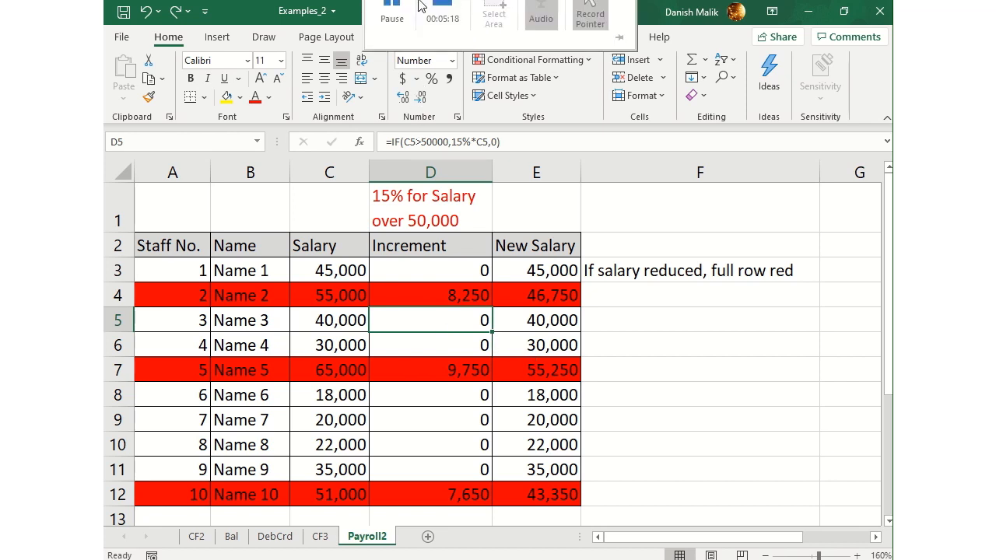